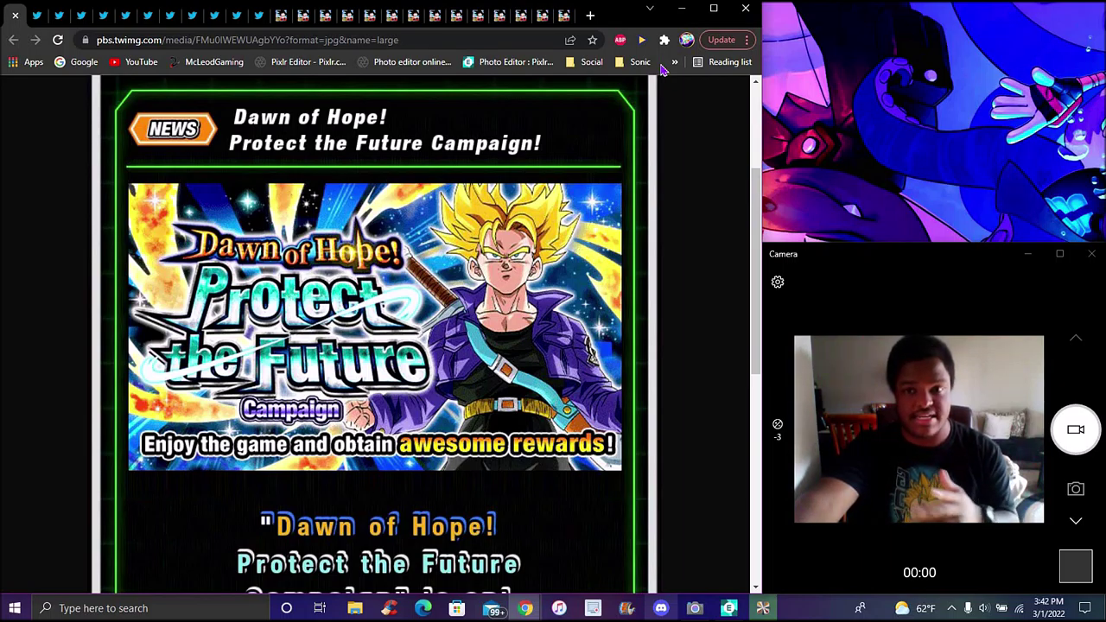
Step: Switch to the second tab's News screen showing the Dawn of Hope login bonus
click(37, 15)
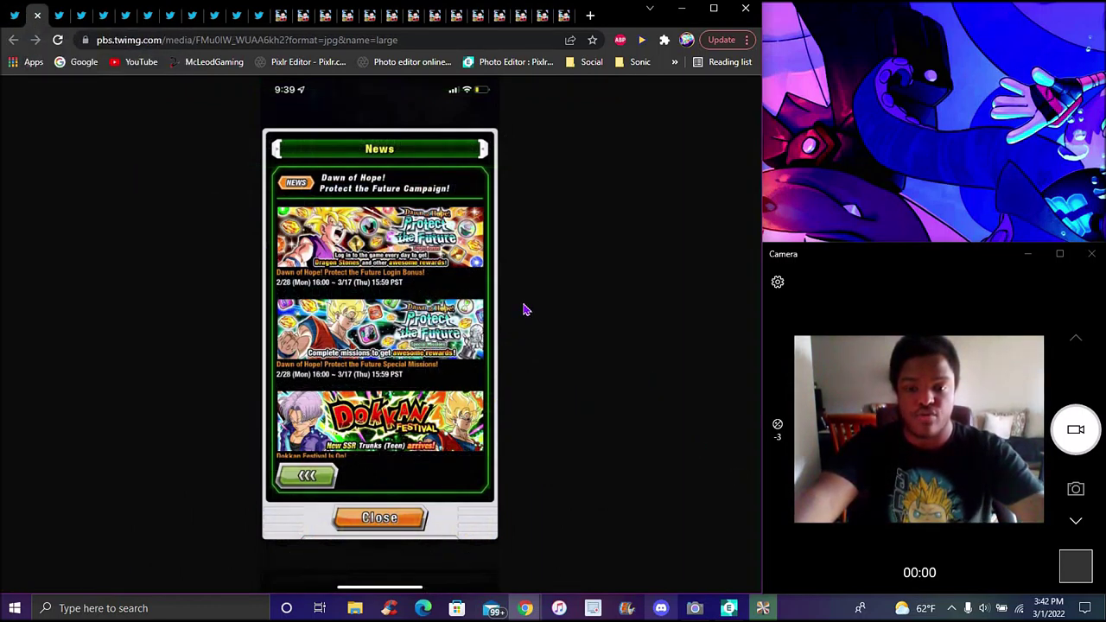
Step: Show the news image listing Entrusted Will, Mysterious Ritual and Dawn of Hope Pack
click(59, 15)
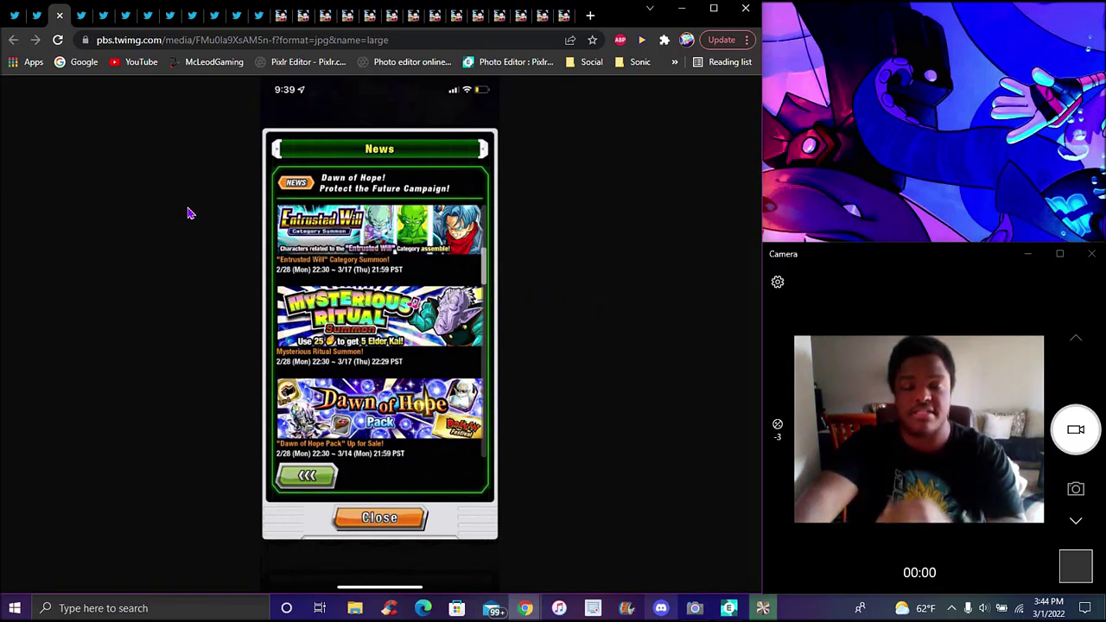
Step: View the Dragon Stones, Virtual Dokkan, Super Battle Road, Bulma and Extreme Z-Battle news images
click(81, 24)
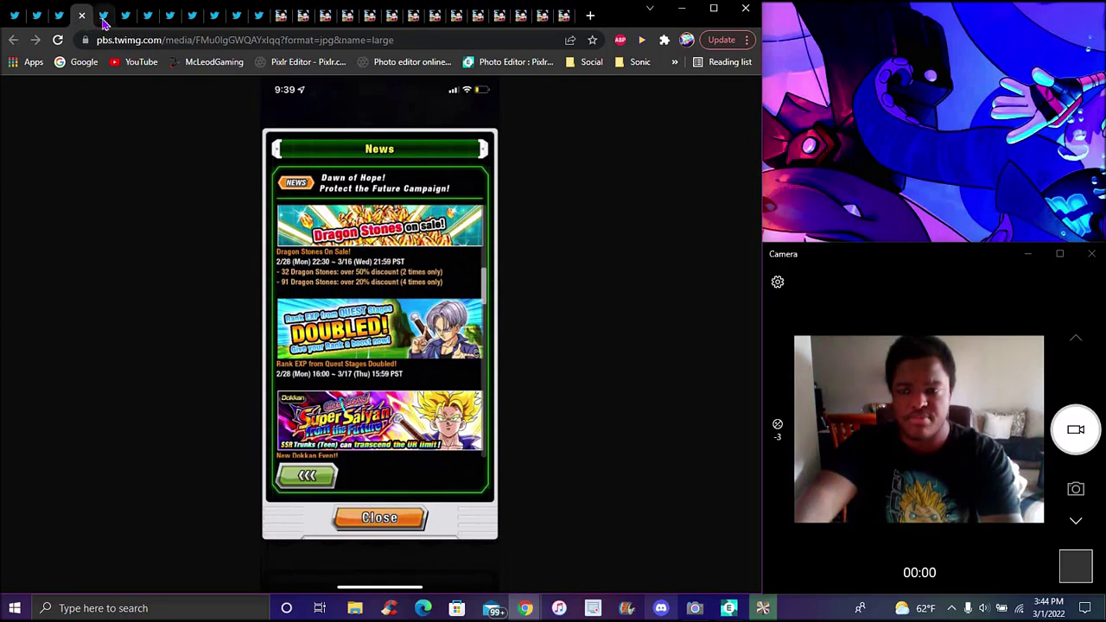
click(104, 22)
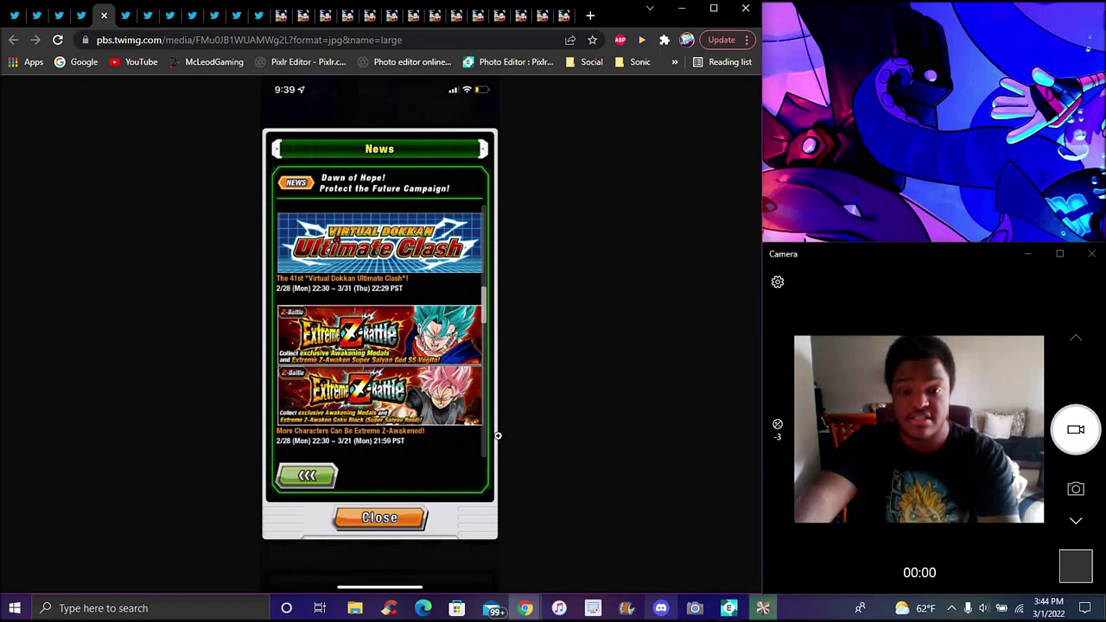
click(126, 18)
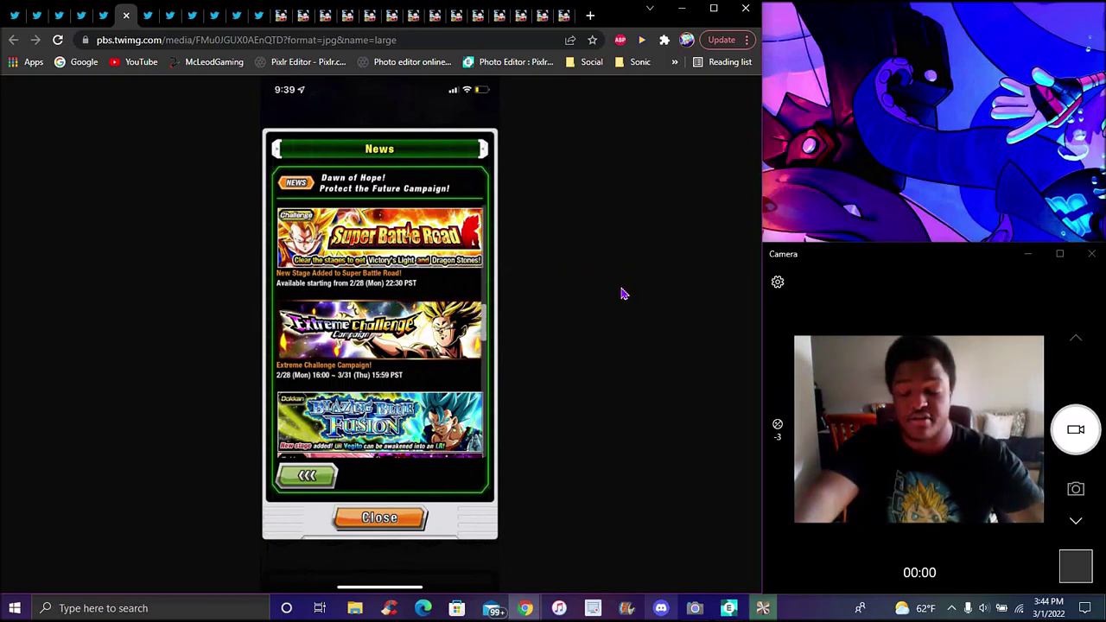
click(148, 14)
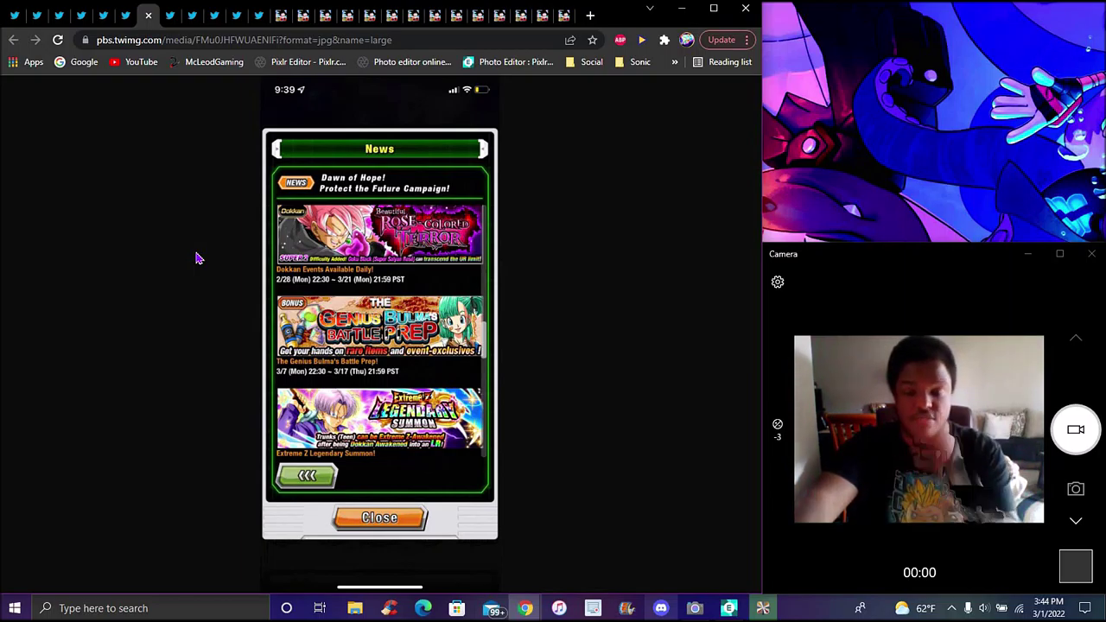
click(168, 14)
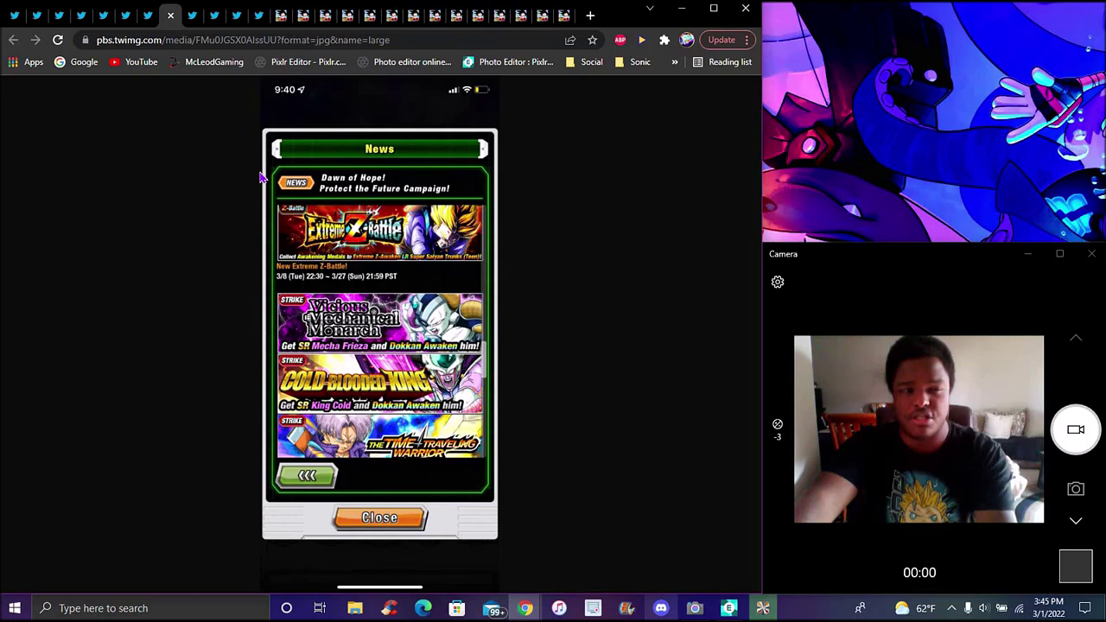
Step: View the Super Strike, 40th World Tournament and Support Pack news, reaching the Goku wiki page
click(188, 24)
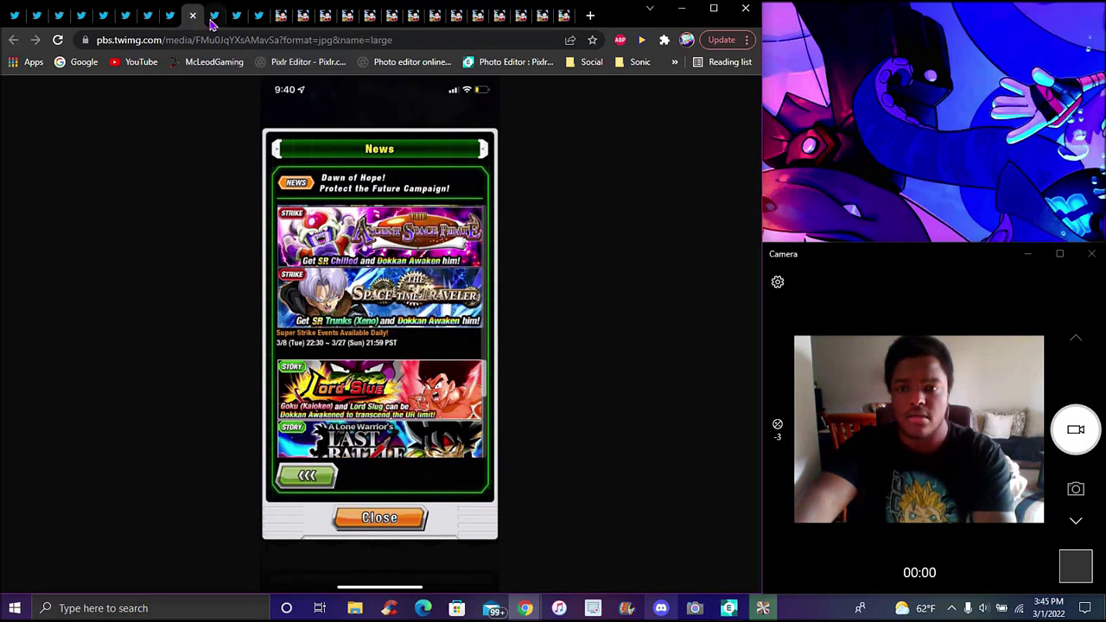
click(214, 21)
click(235, 25)
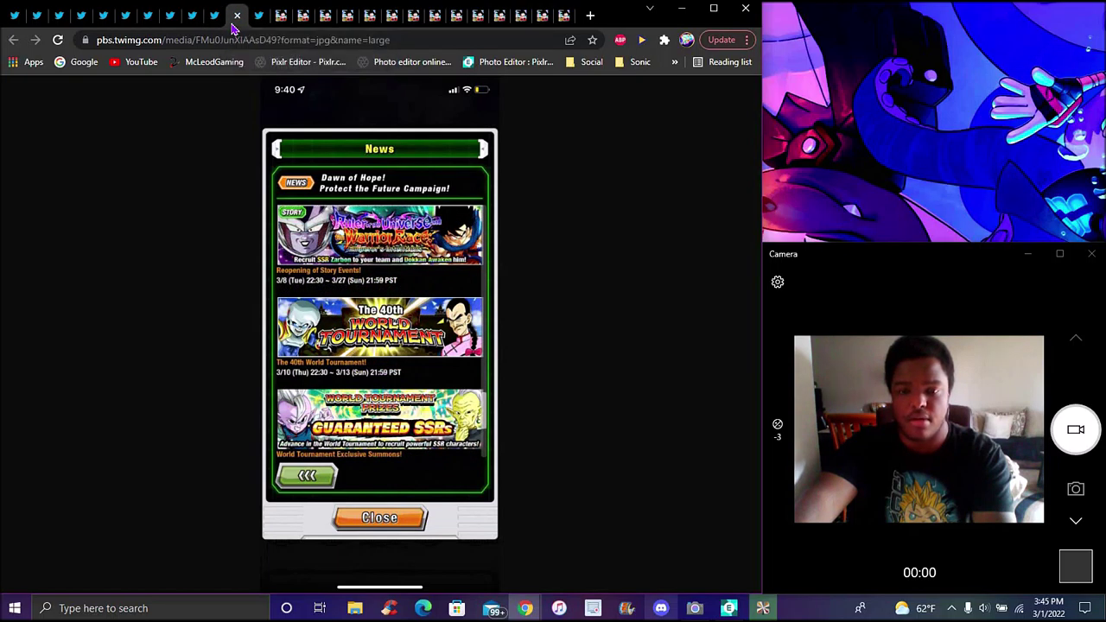
click(257, 25)
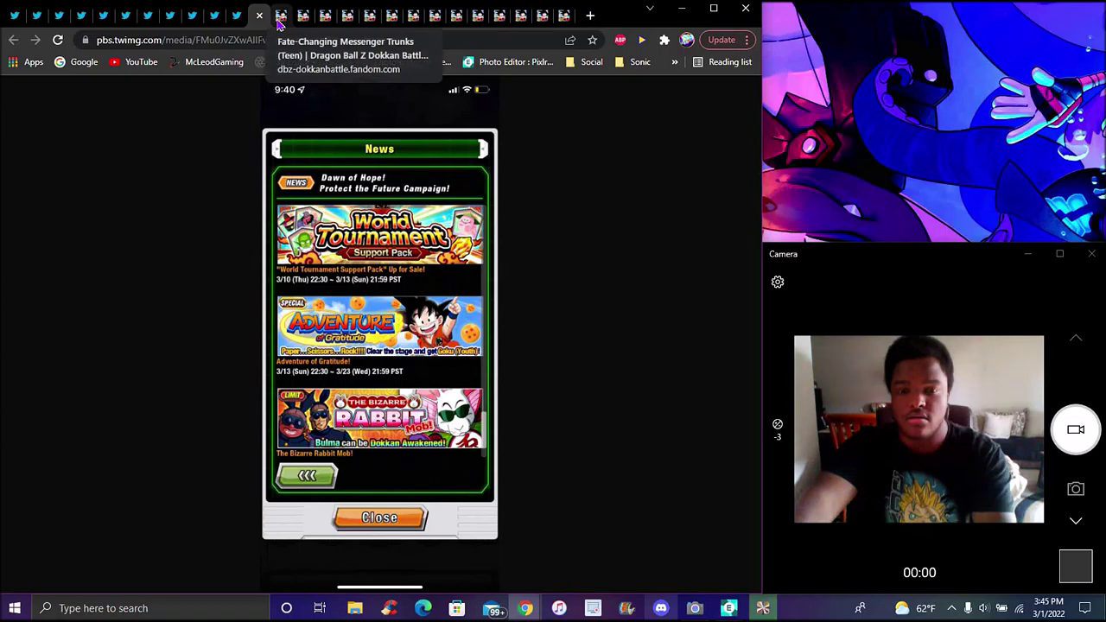
click(279, 24)
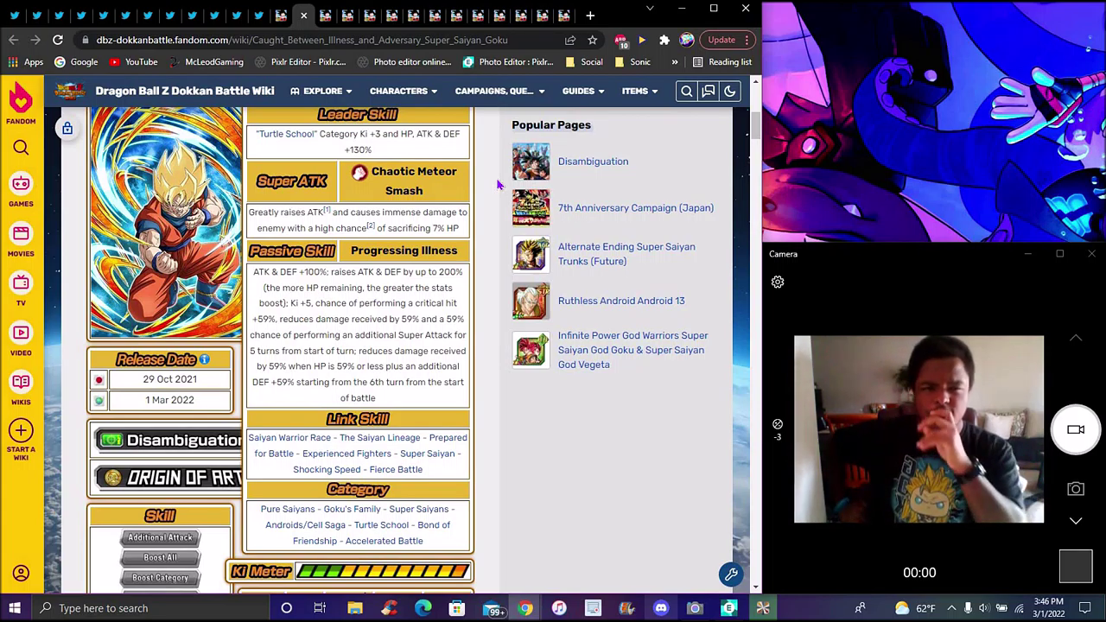
Step: Step past the Android 18 tab to the God of Defiance Zamasu wiki page
click(327, 19)
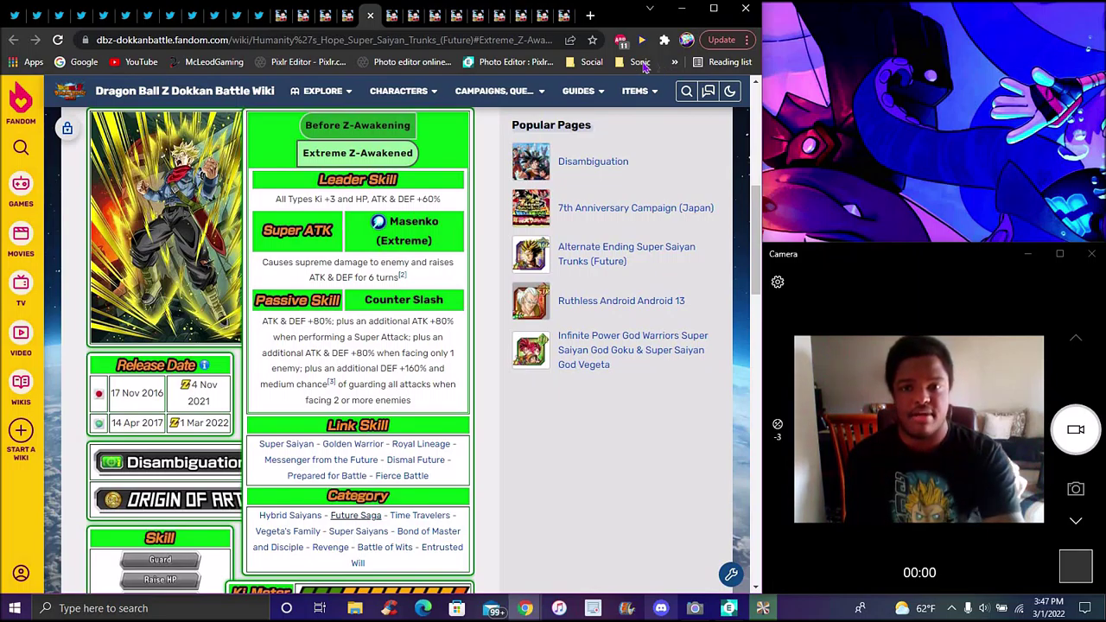
click(391, 16)
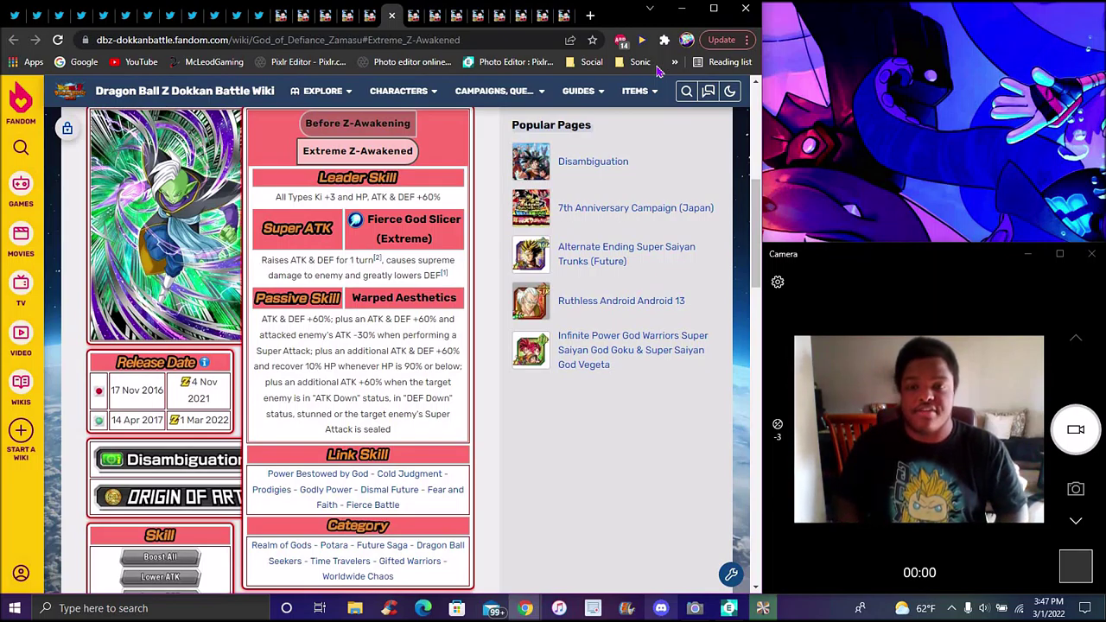
Step: Flip through the Alternate Ending Trunks, Trunks (Teen) and Android 13 tabs to Android 18
click(415, 24)
mouse_move(637, 90)
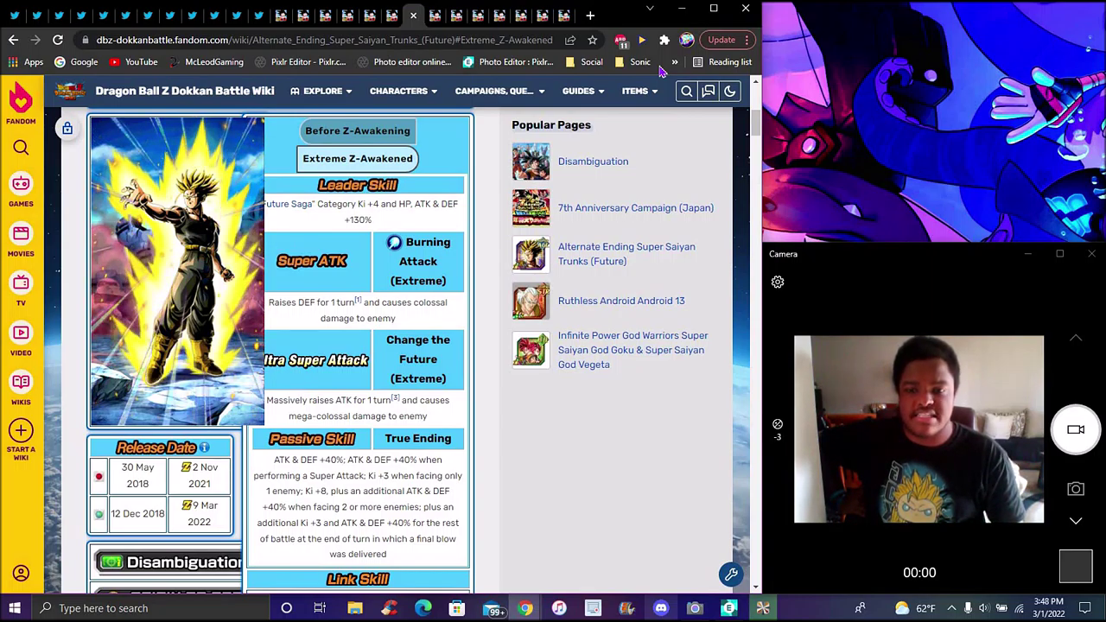
click(434, 19)
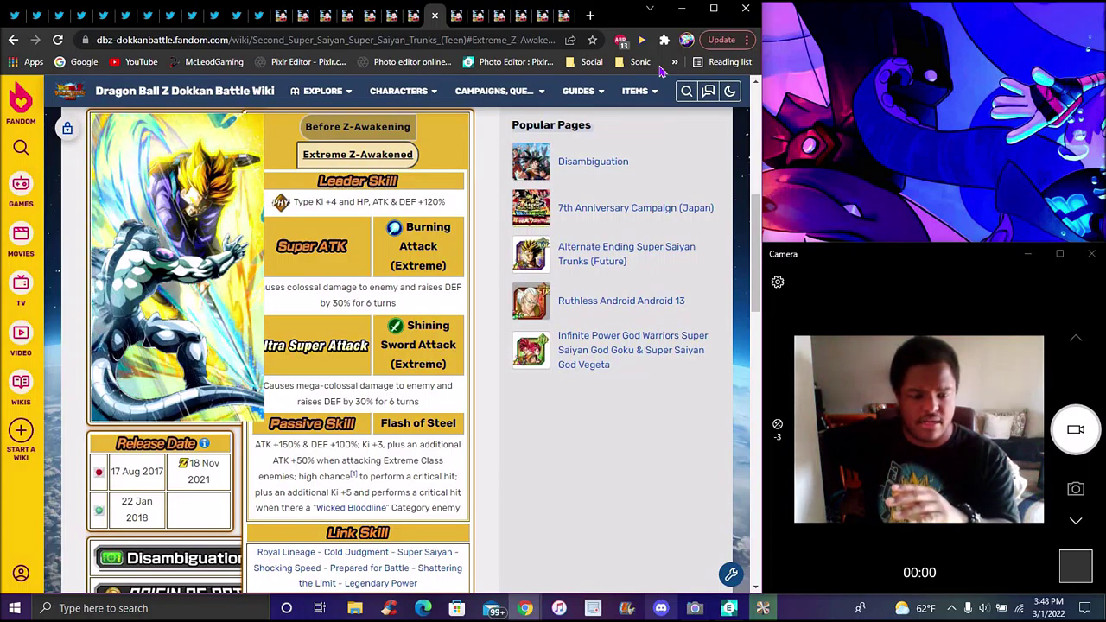
click(452, 19)
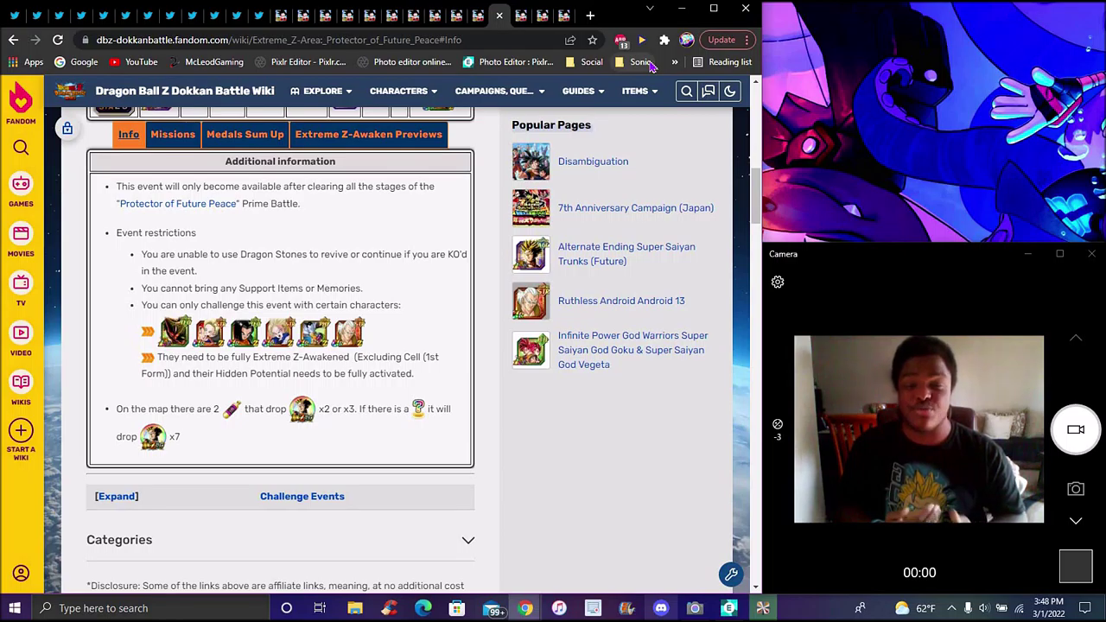
click(523, 19)
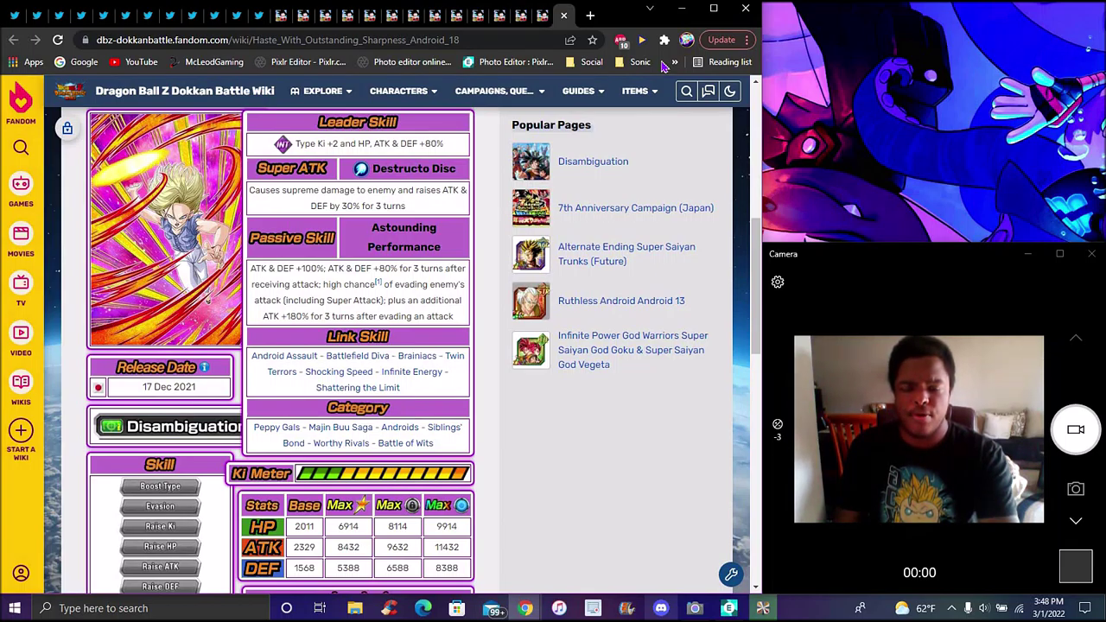
Step: Return to the Fate-Changing Messenger Trunks (Teen) wiki page tab
click(283, 19)
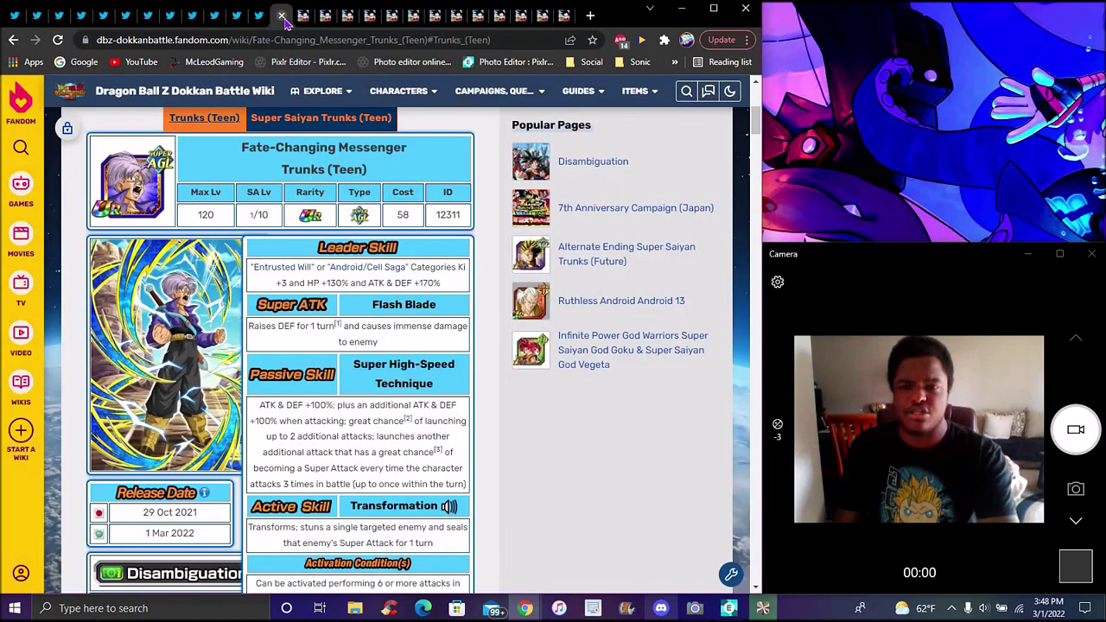
click(302, 17)
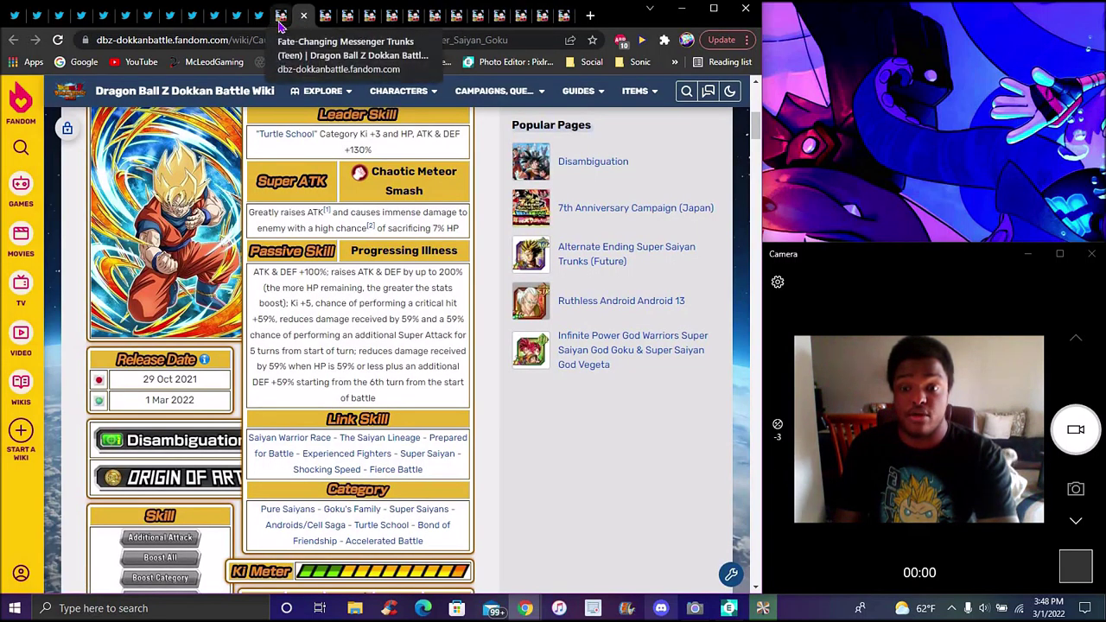
click(281, 19)
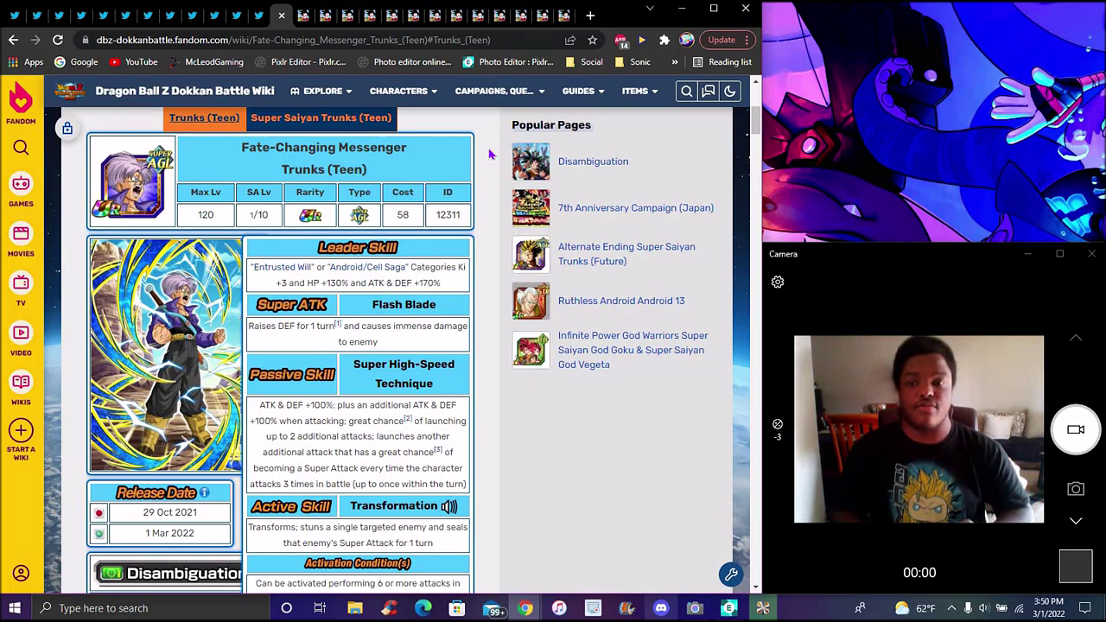
click(15, 15)
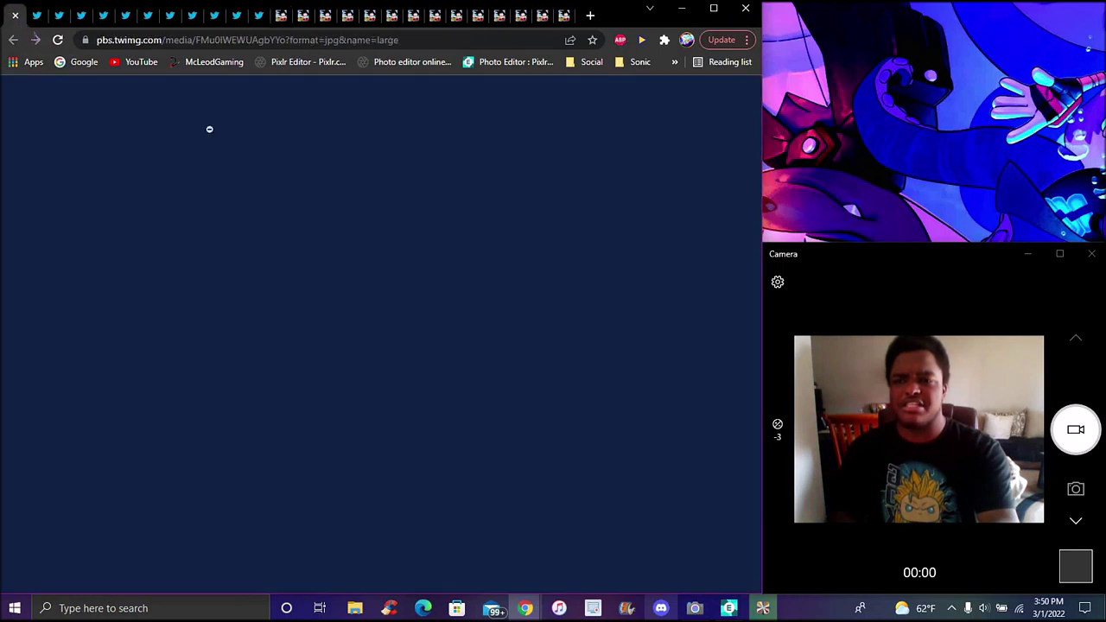